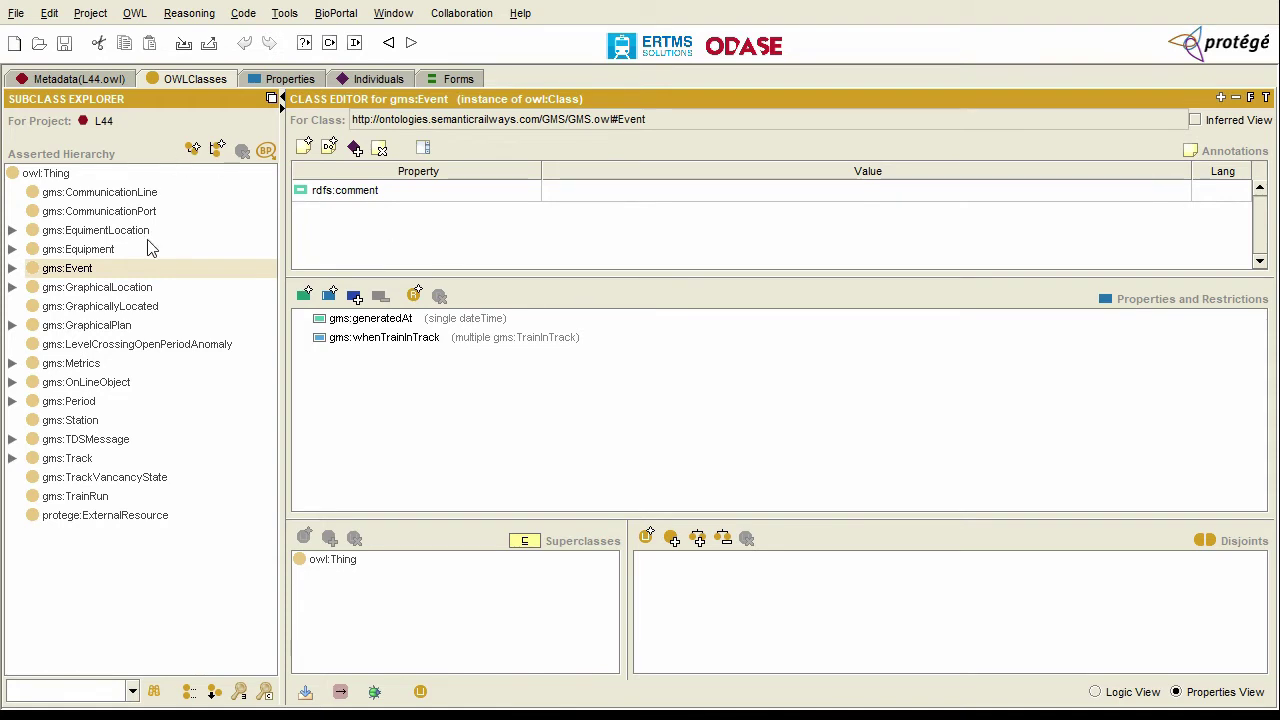
- Select gms:Event, note its generatedAt property, and expand it to show its subclasses
{"action": "left_click", "coordinate": [72, 270]}
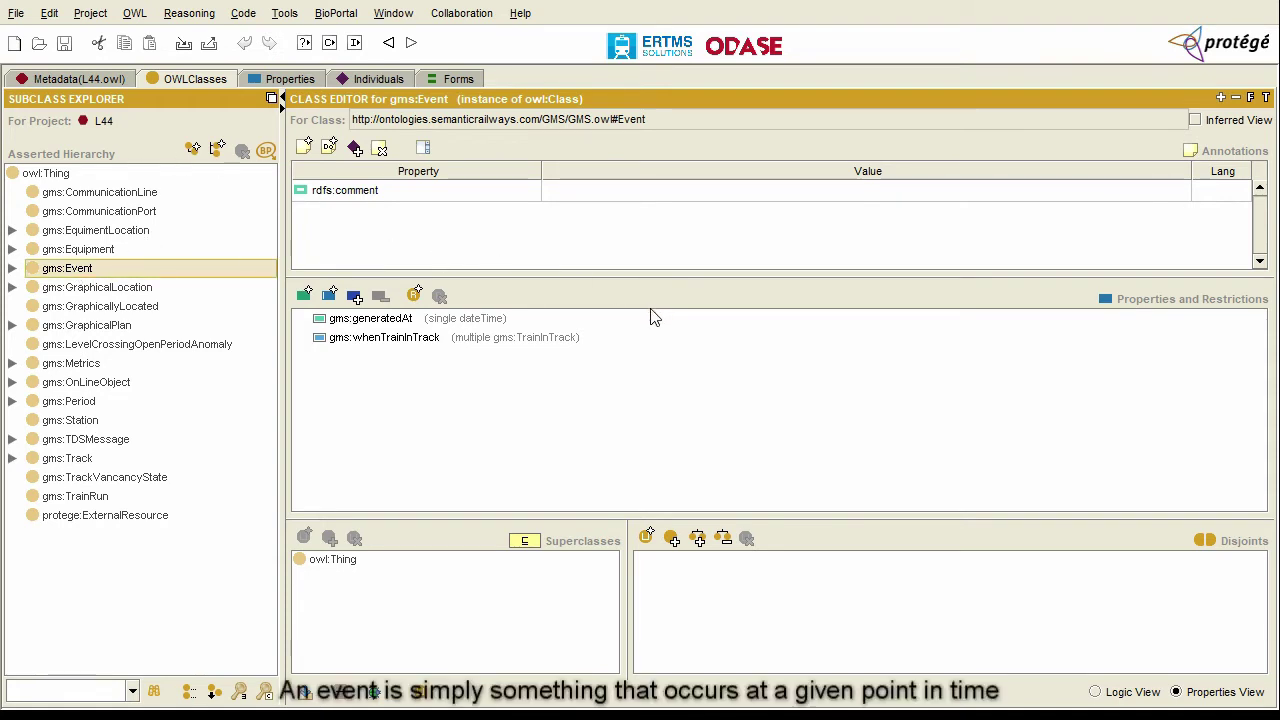
{"action": "left_click", "coordinate": [458, 321]}
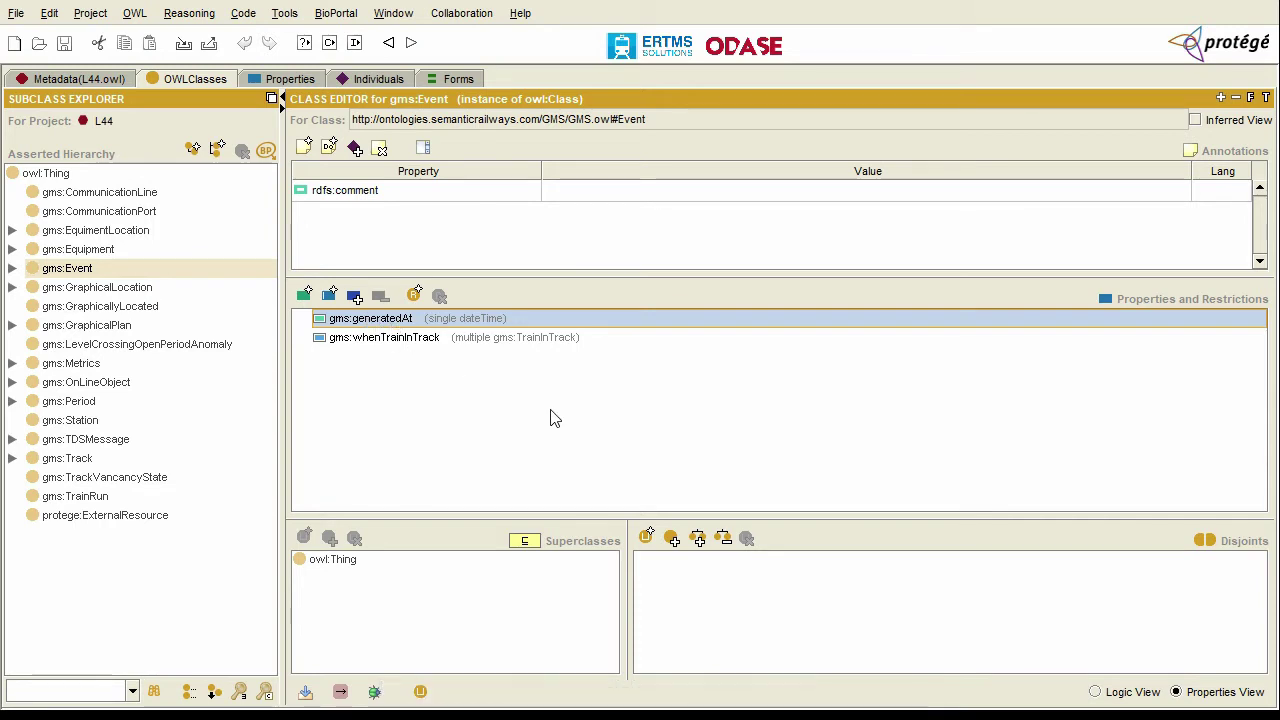
{"action": "left_click", "coordinate": [12, 268]}
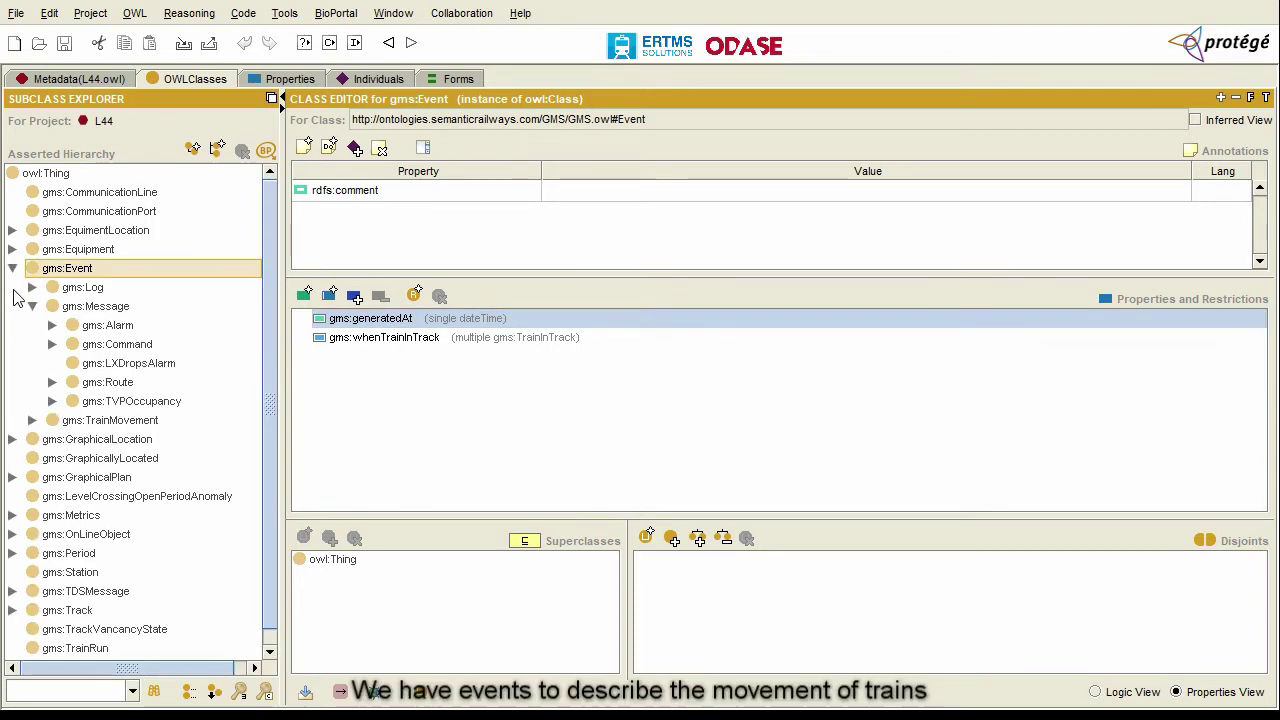
- View the TrainMovement, Log, Message and Alarm classes in the Class Editor
{"action": "left_click", "coordinate": [100, 420]}
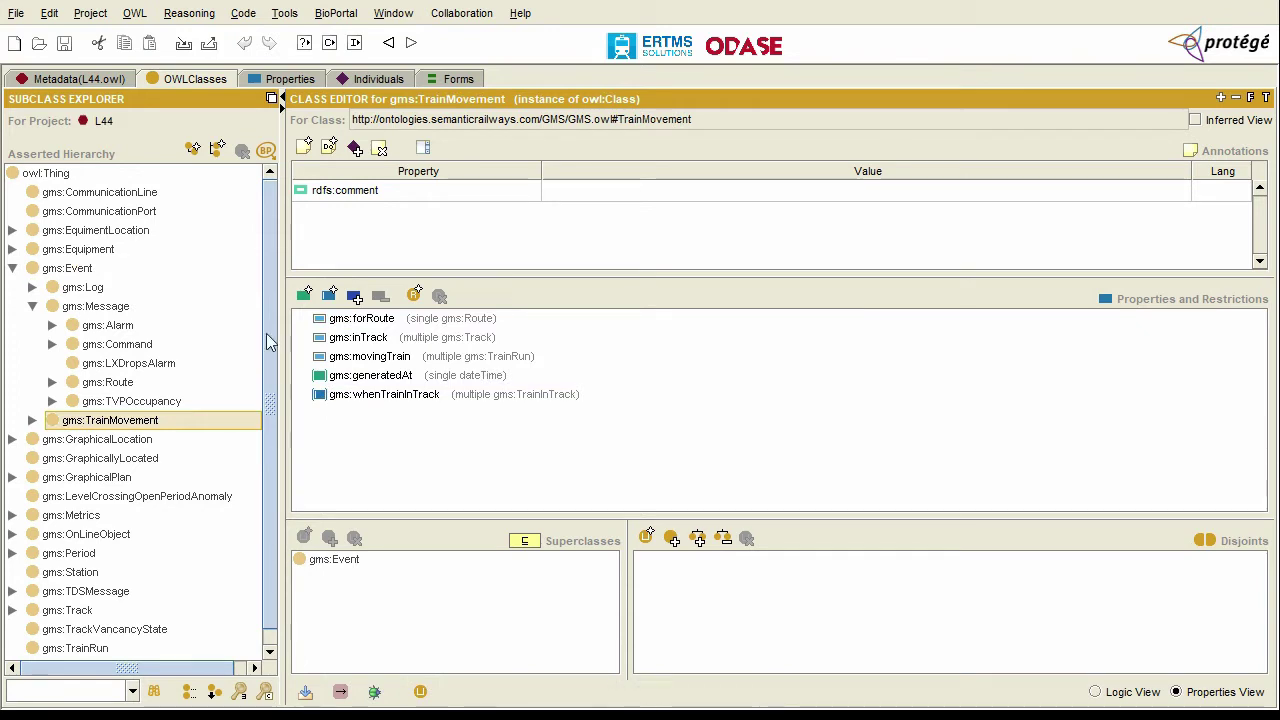
{"action": "left_click", "coordinate": [88, 287]}
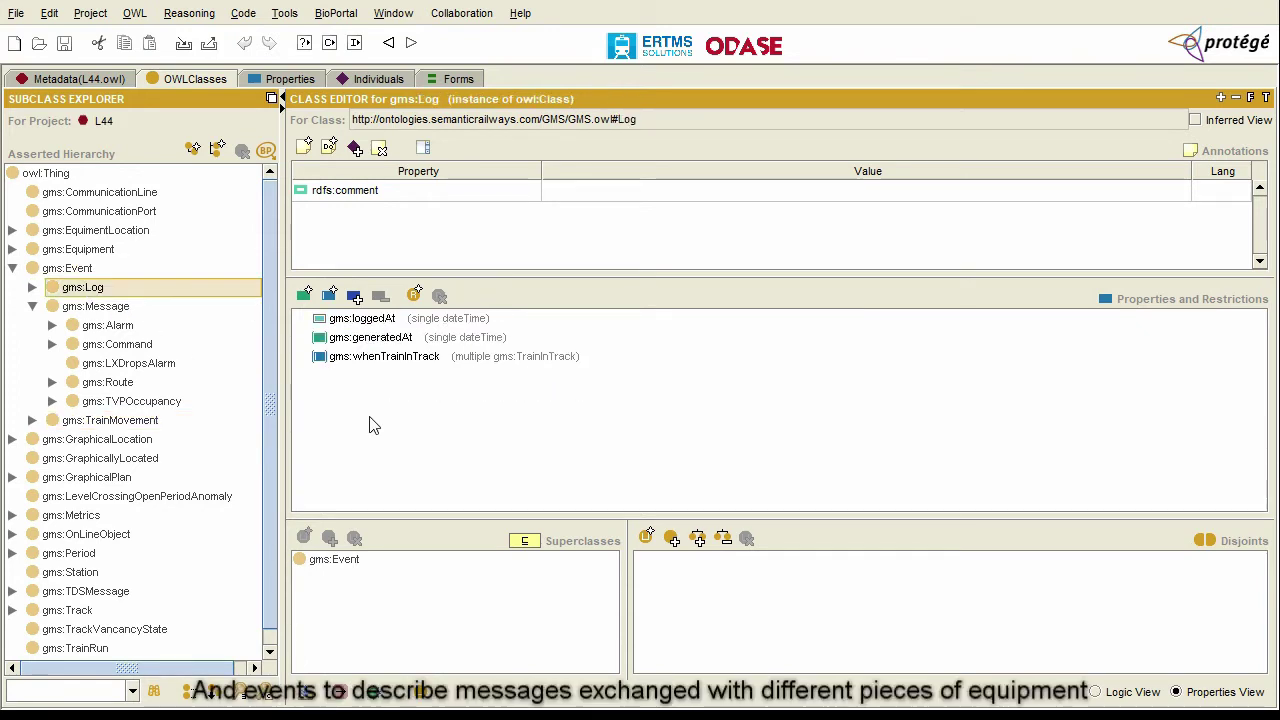
{"action": "left_click", "coordinate": [115, 310]}
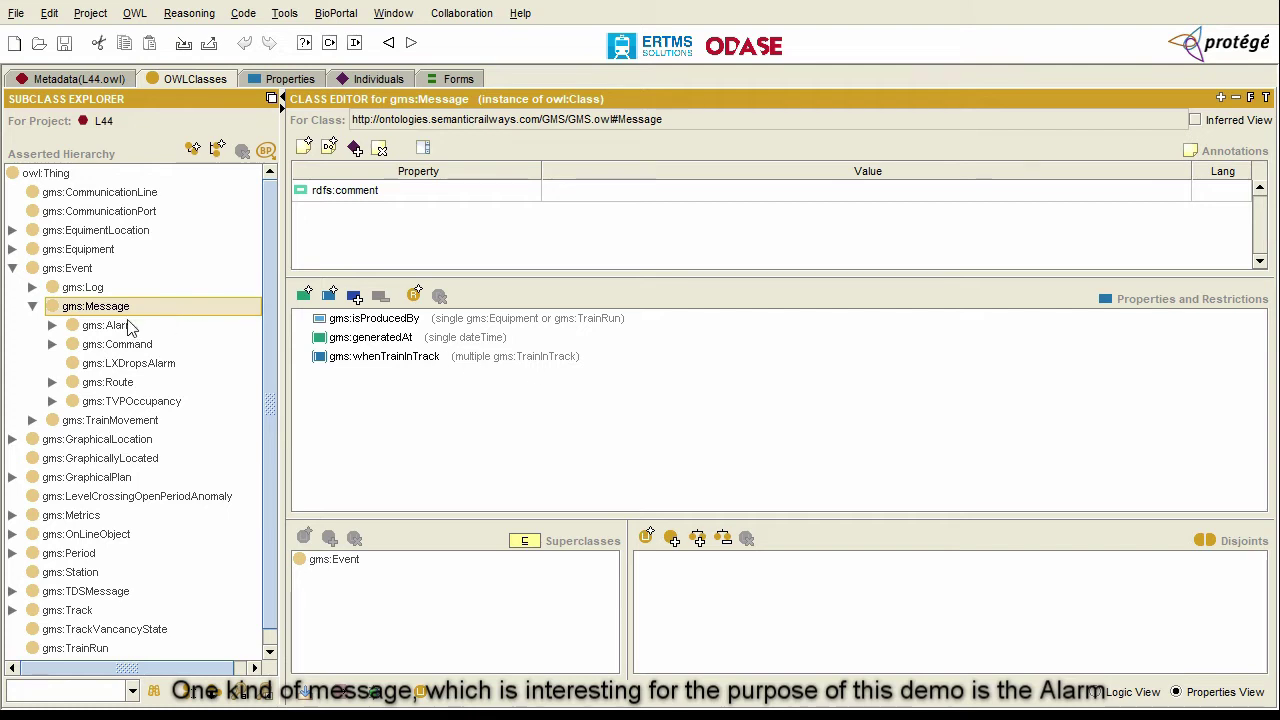
{"action": "left_click", "coordinate": [106, 330]}
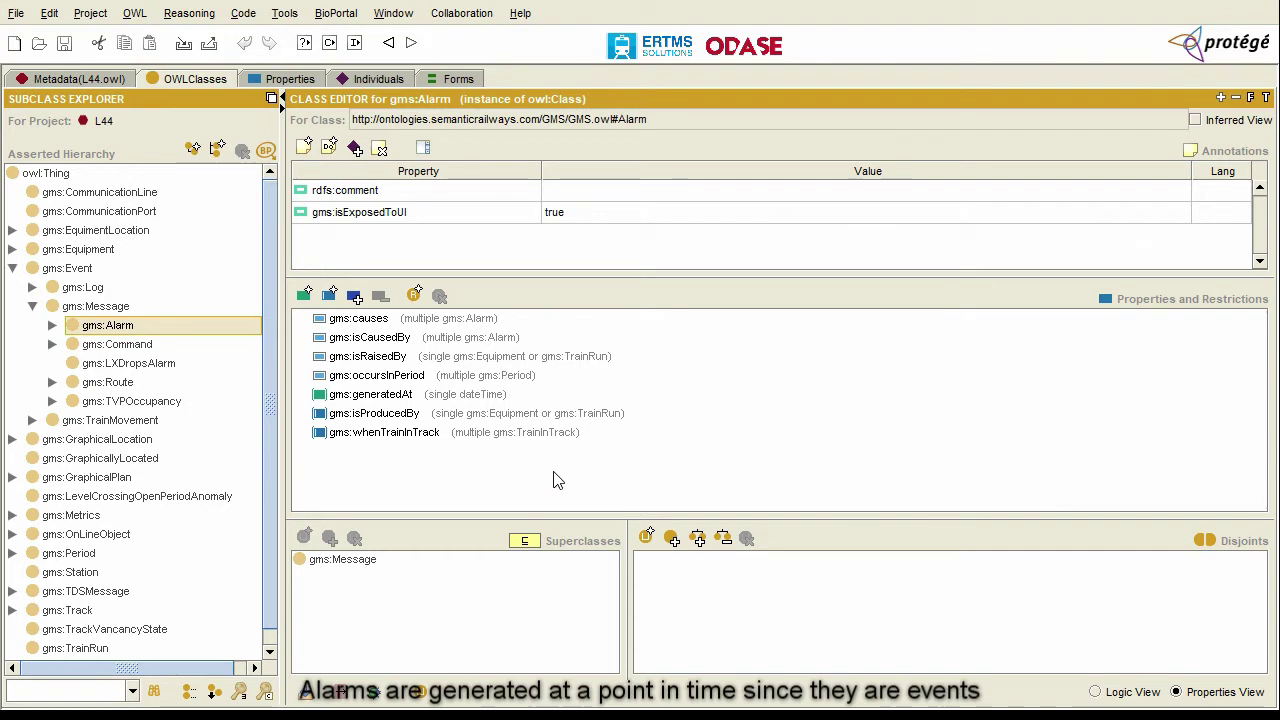
- Highlight gms:Alarm's generatedAt, isProducedBy, isCausedBy and causes properties
{"action": "left_click", "coordinate": [406, 395]}
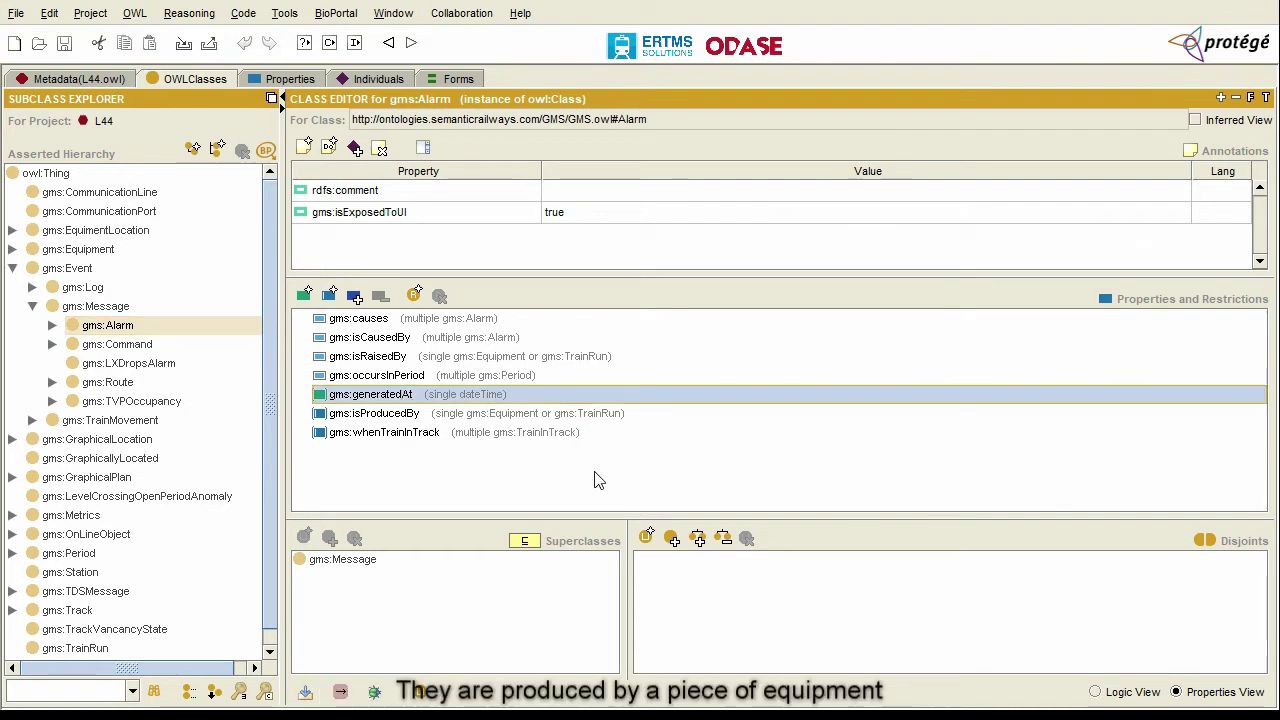
{"action": "left_click", "coordinate": [514, 414]}
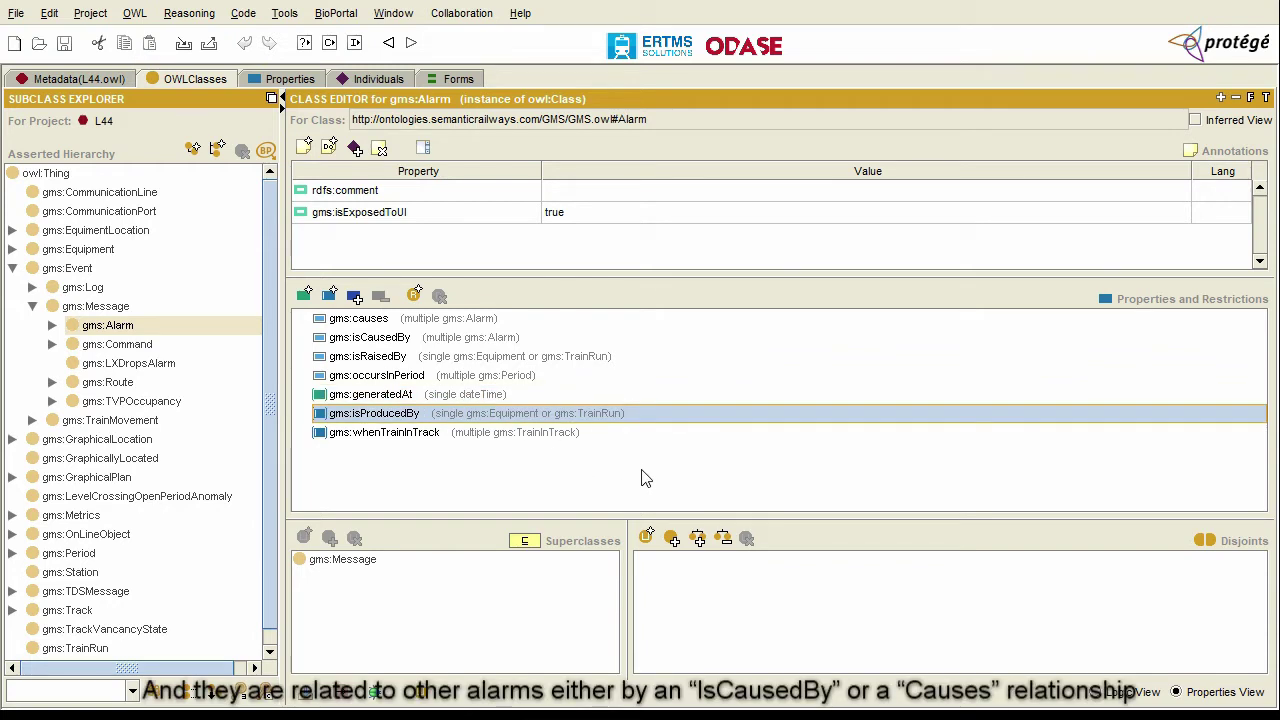
{"action": "left_click", "coordinate": [450, 340]}
{"action": "left_click", "coordinate": [476, 320]}
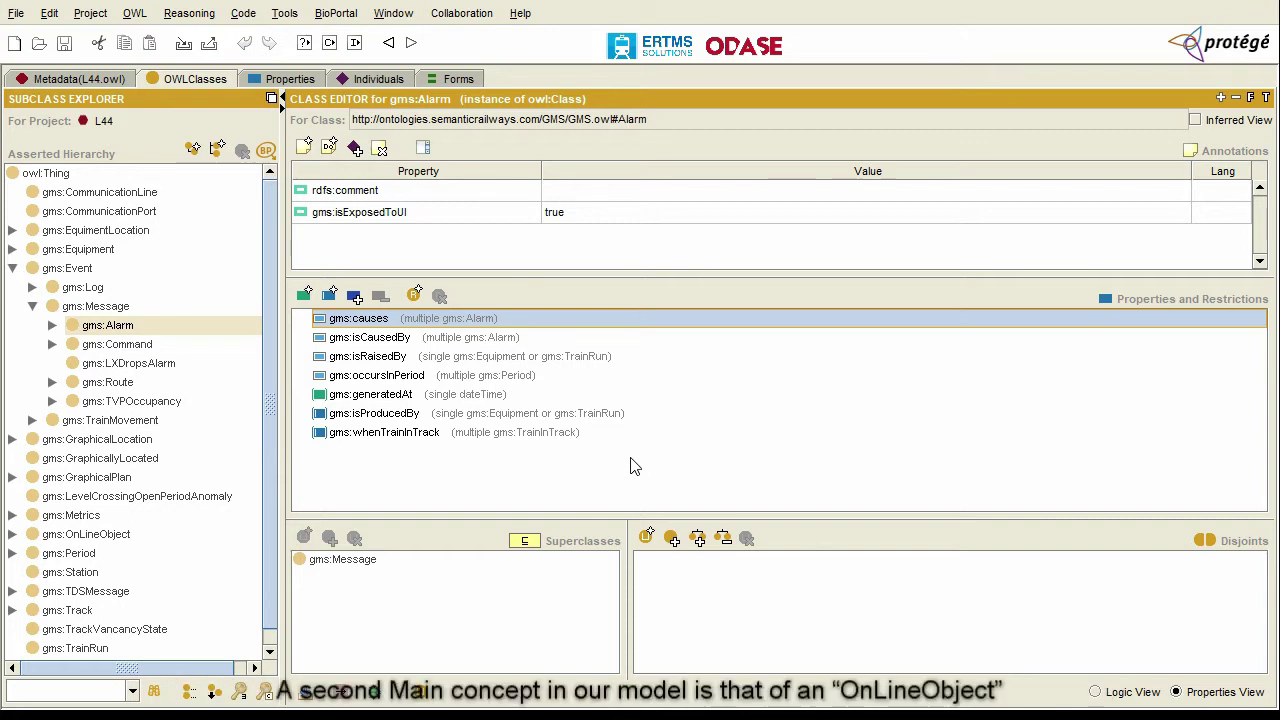
- Expand gms:OnLineObject and TrackObject, viewing the LevelCrossing and TrackObject classes
{"action": "left_click", "coordinate": [116, 535]}
{"action": "scroll", "coordinate": [273, 600], "scroll_direction": "down", "scroll_amount": 1}
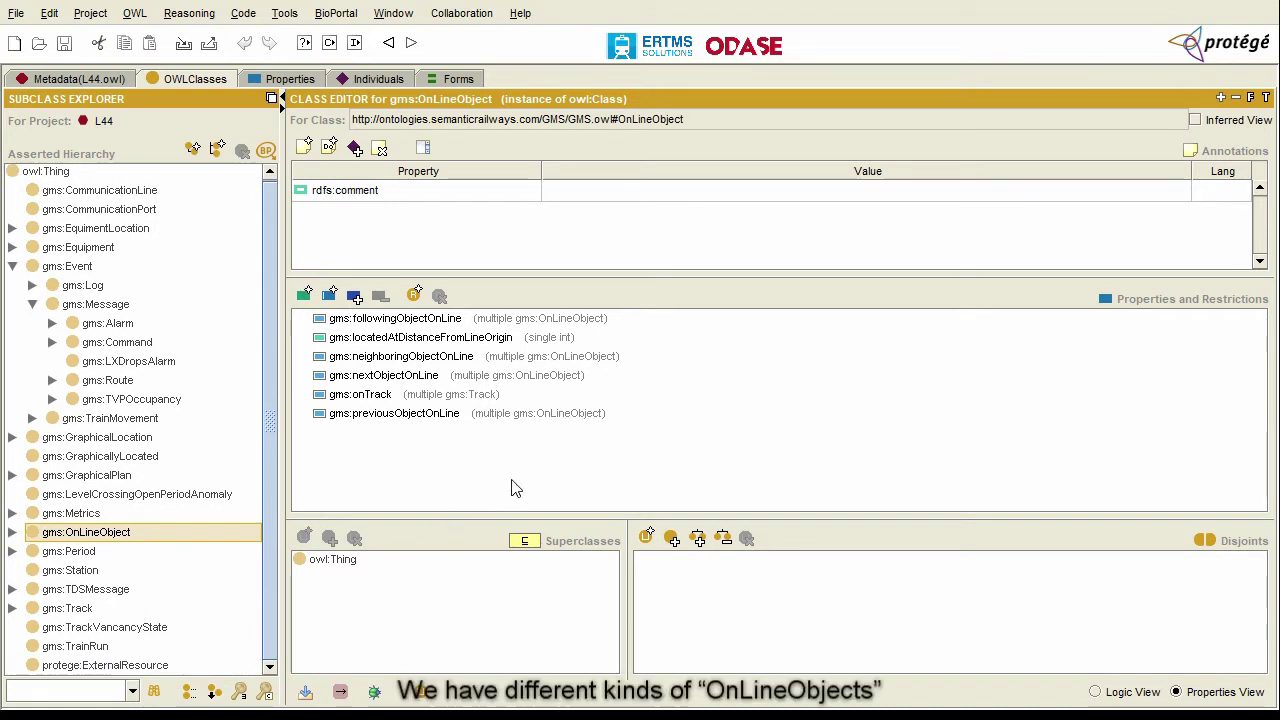
{"action": "left_click", "coordinate": [13, 533]}
{"action": "left_click", "coordinate": [32, 570]}
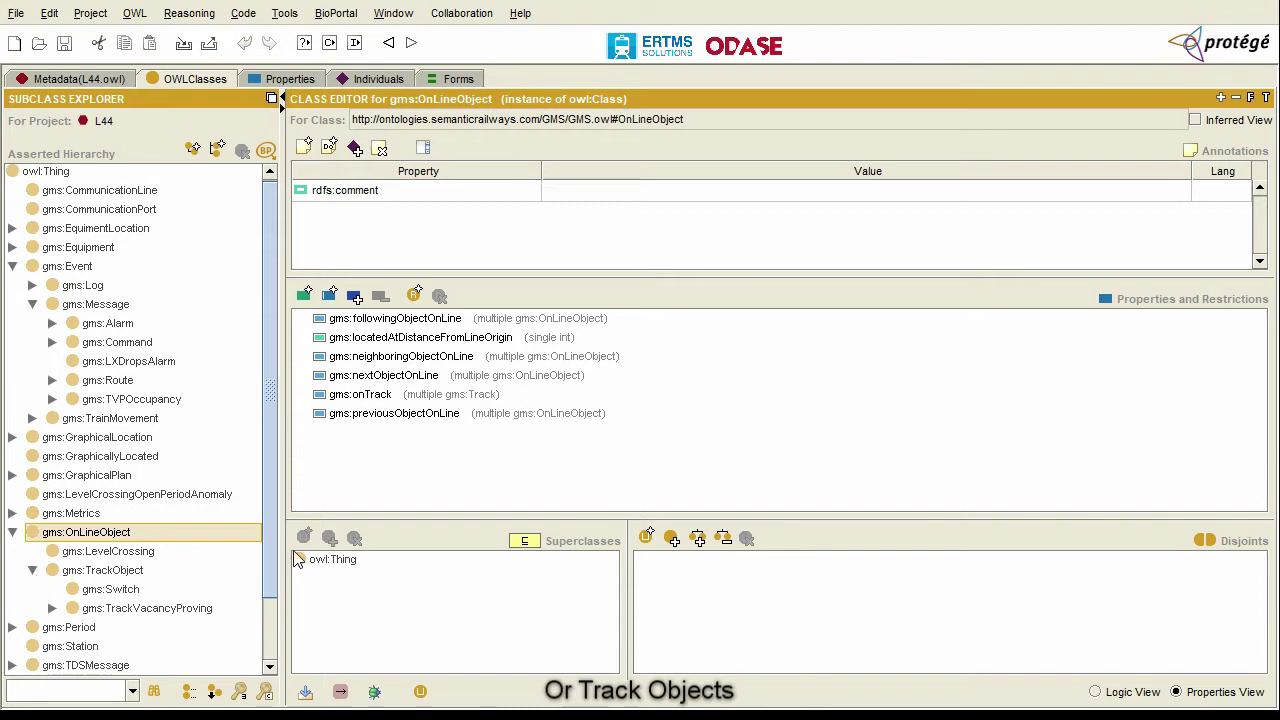
{"action": "scroll", "coordinate": [268, 566], "scroll_direction": "down", "scroll_amount": 2}
{"action": "left_click", "coordinate": [133, 477]}
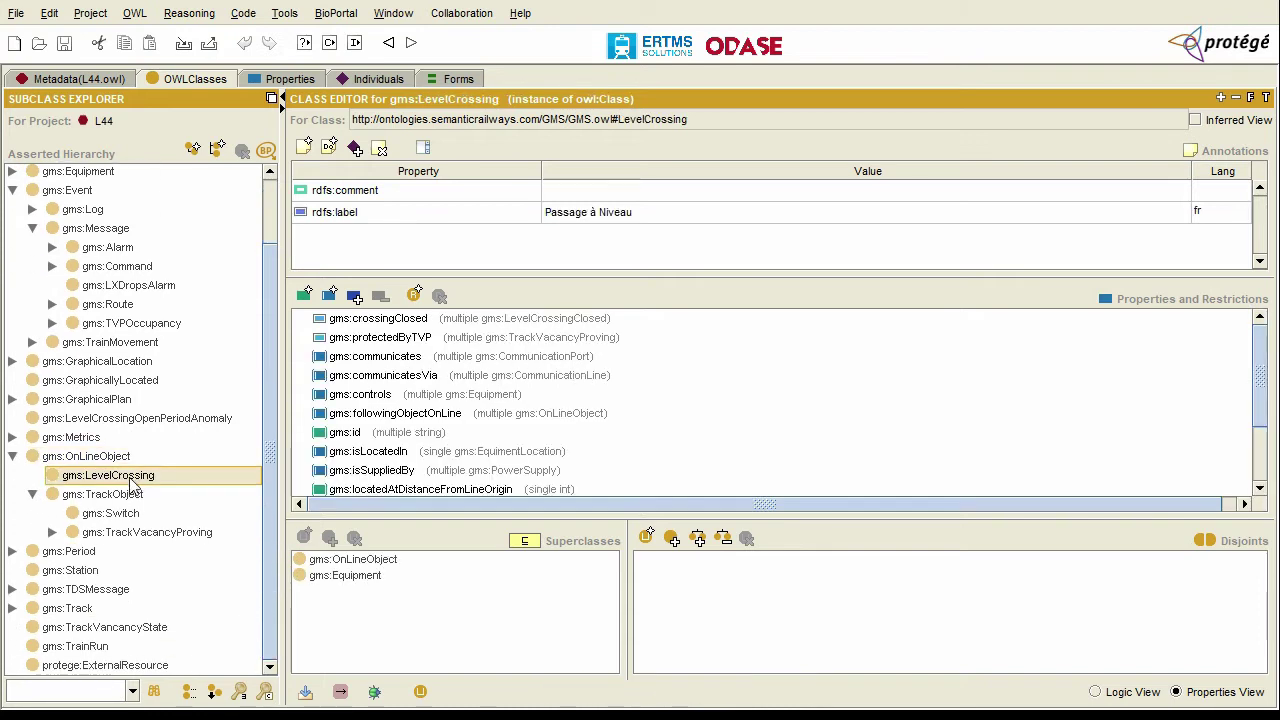
{"action": "left_click", "coordinate": [131, 497]}
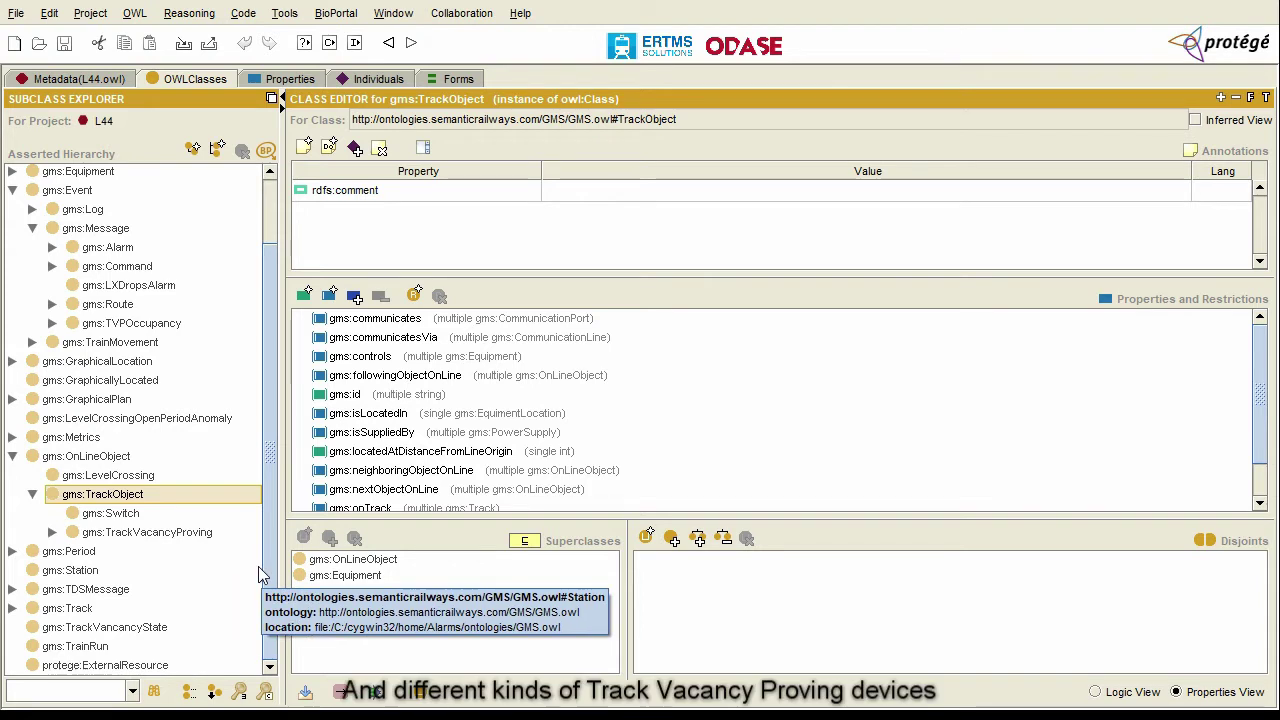
- View Switch, then expand TrackVacancyProving and view AxleCounter, TrackCircuit and TREADLE
{"action": "left_click", "coordinate": [138, 514]}
{"action": "left_click", "coordinate": [142, 532]}
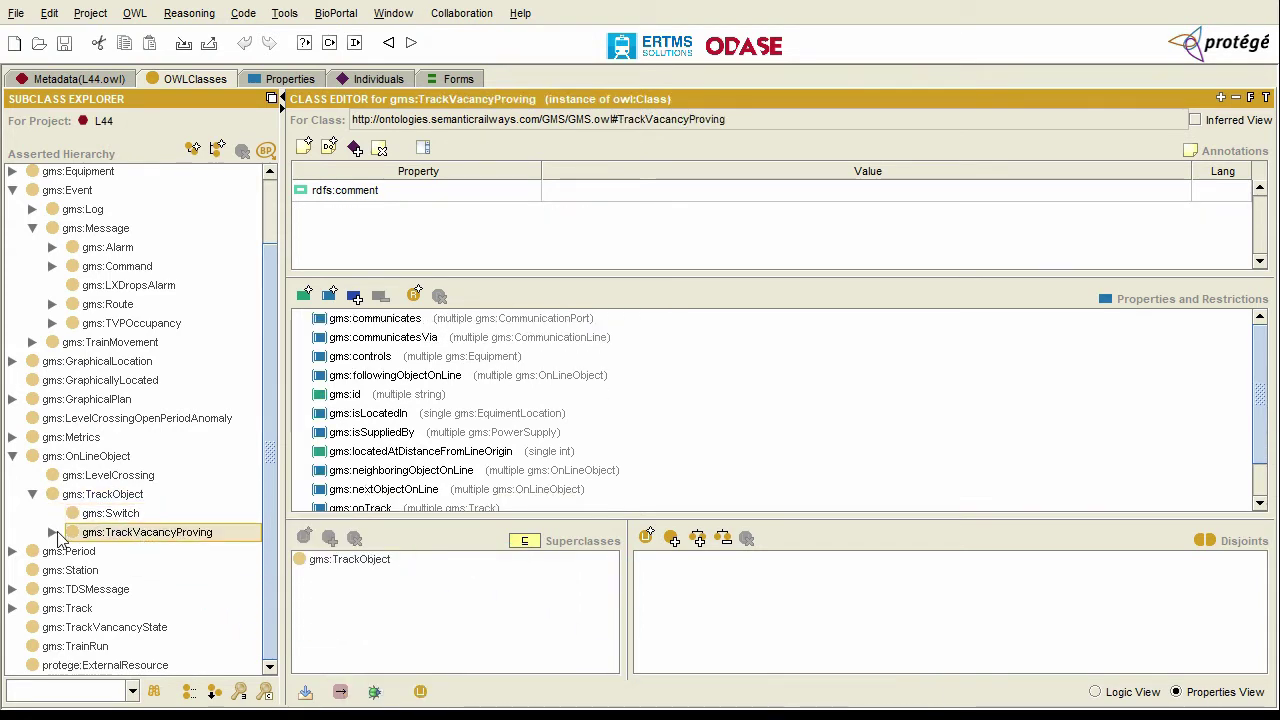
{"action": "left_click", "coordinate": [52, 532]}
{"action": "left_click_drag", "start_coordinate": [271, 583], "coordinate": [270, 637]}
{"action": "left_click", "coordinate": [168, 497]}
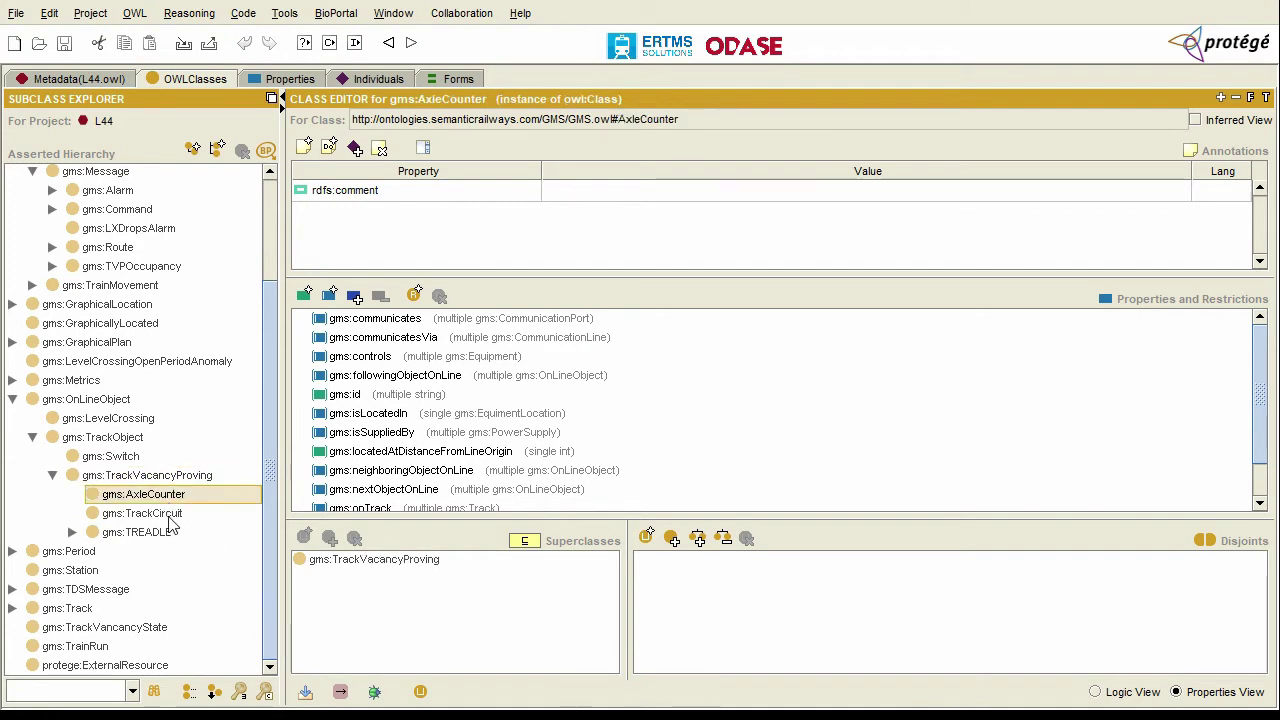
{"action": "left_click", "coordinate": [168, 515]}
{"action": "left_click", "coordinate": [157, 536]}
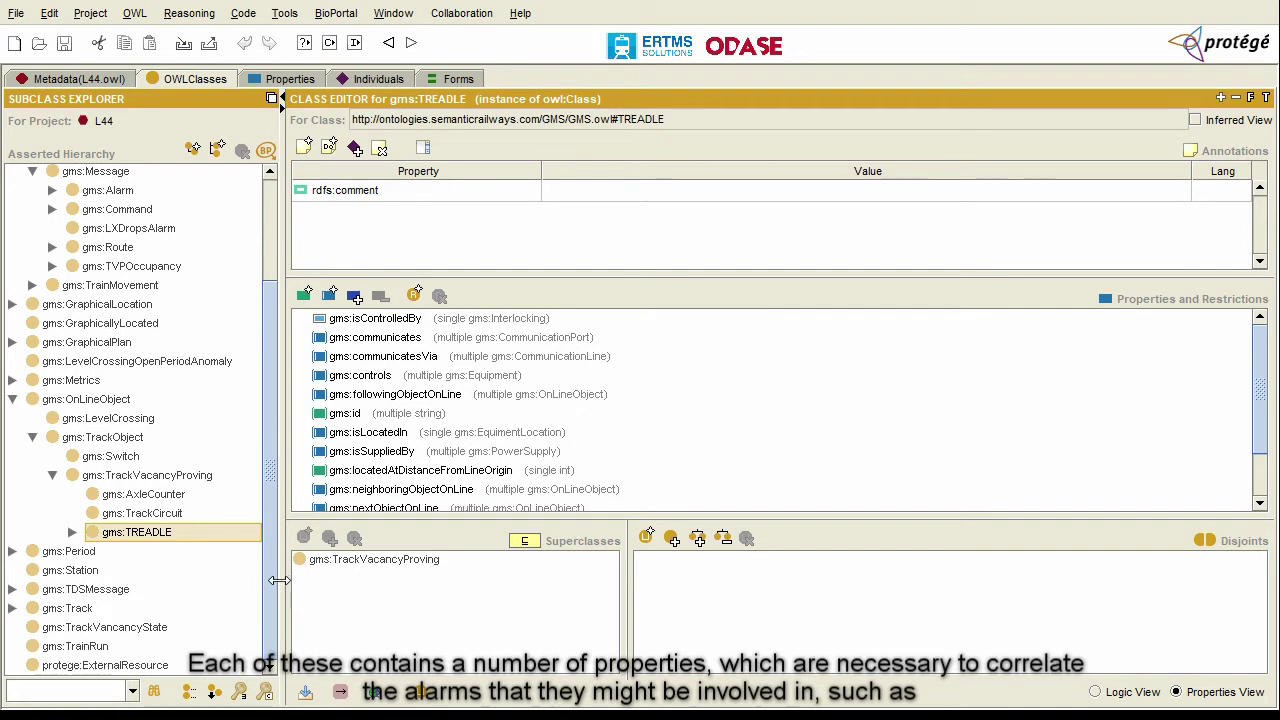
{"action": "scroll", "coordinate": [868, 426], "scroll_direction": "down", "scroll_amount": 2}
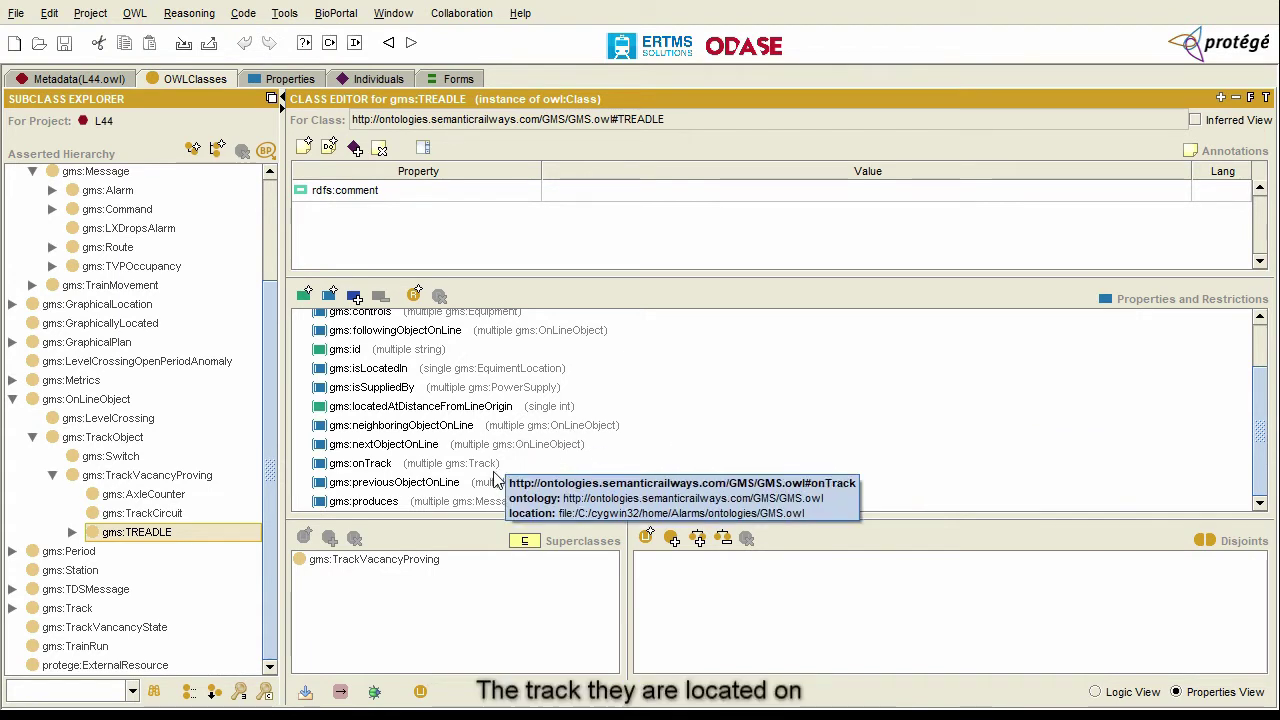
{"action": "left_click", "coordinate": [470, 426]}
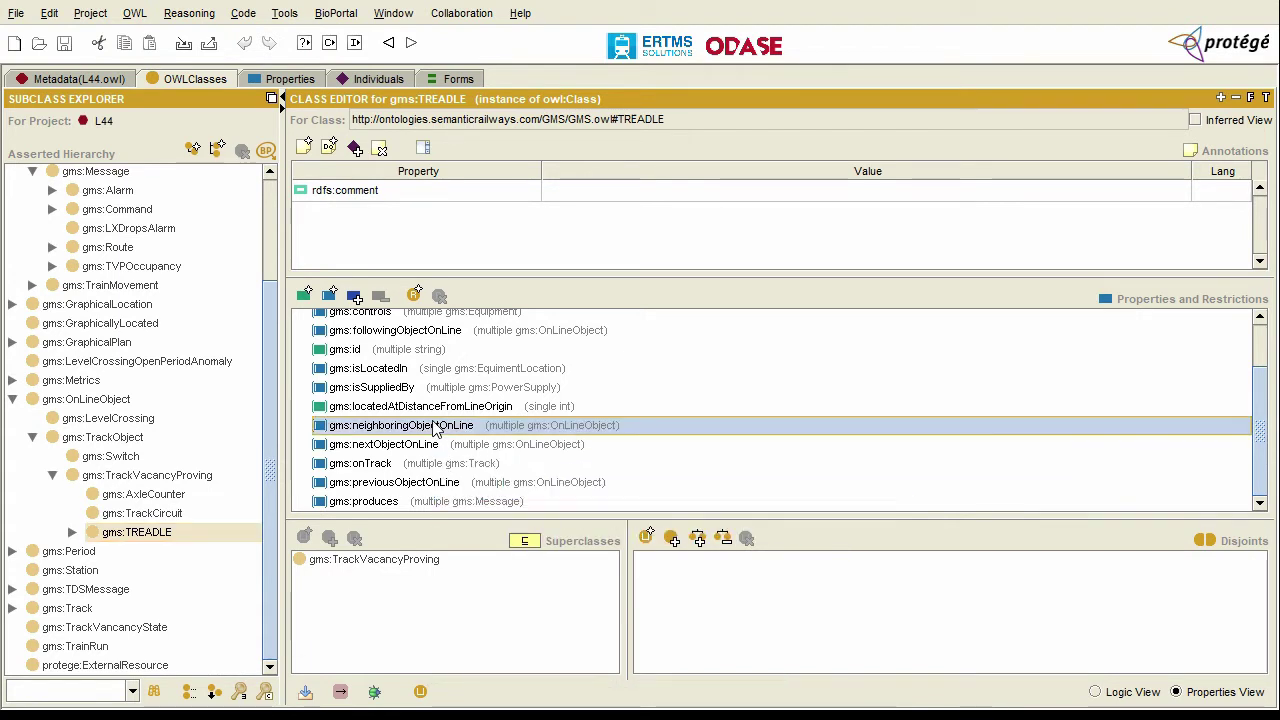
{"action": "left_click", "coordinate": [431, 472]}
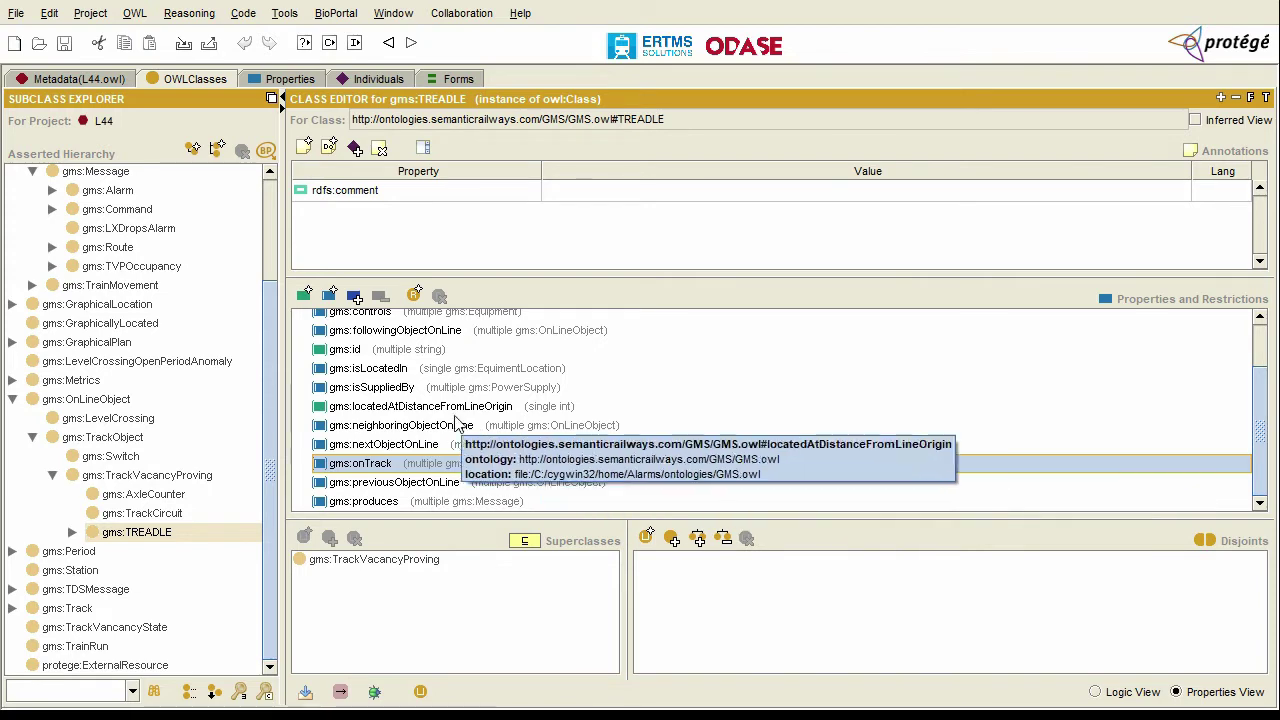
{"action": "scroll", "coordinate": [437, 420], "scroll_direction": "up", "scroll_amount": 2}
{"action": "left_click", "coordinate": [418, 343]}
{"action": "left_click", "coordinate": [592, 361]}
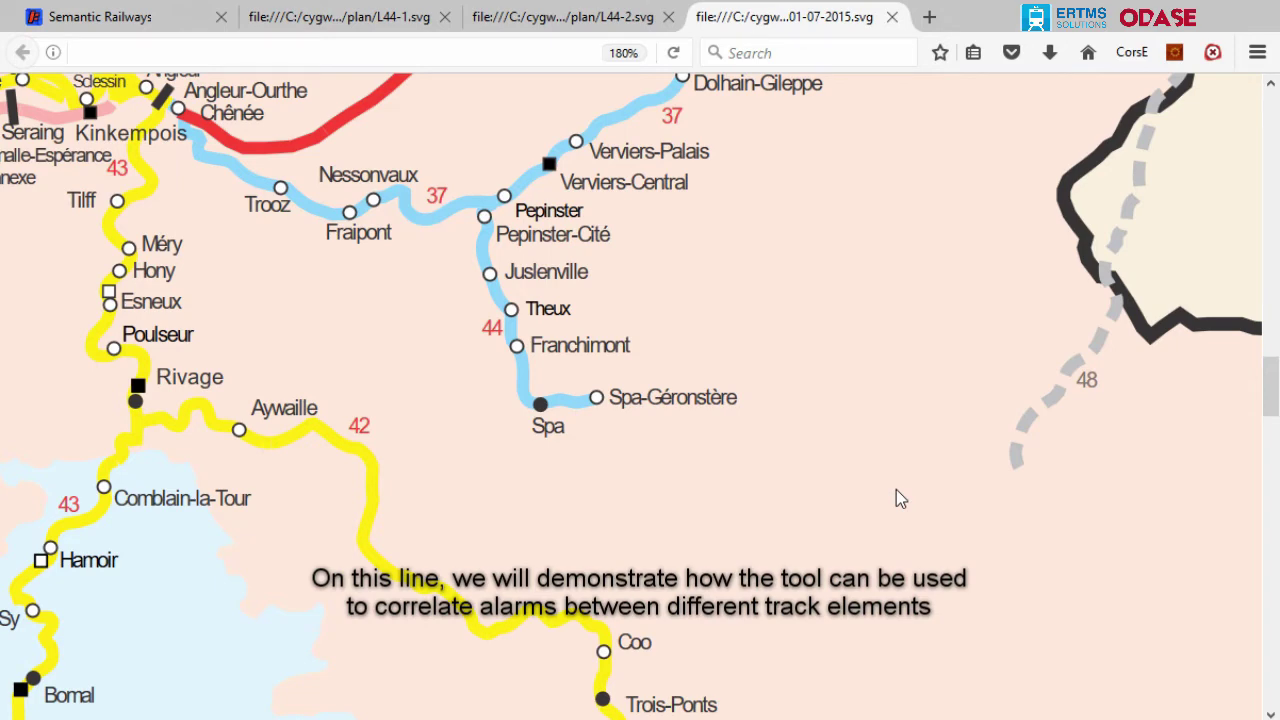
- Show the L44-2.svg track plan zoomed from 30% to 70%, scrolled right toward THEUX
{"action": "left_click", "coordinate": [560, 17]}
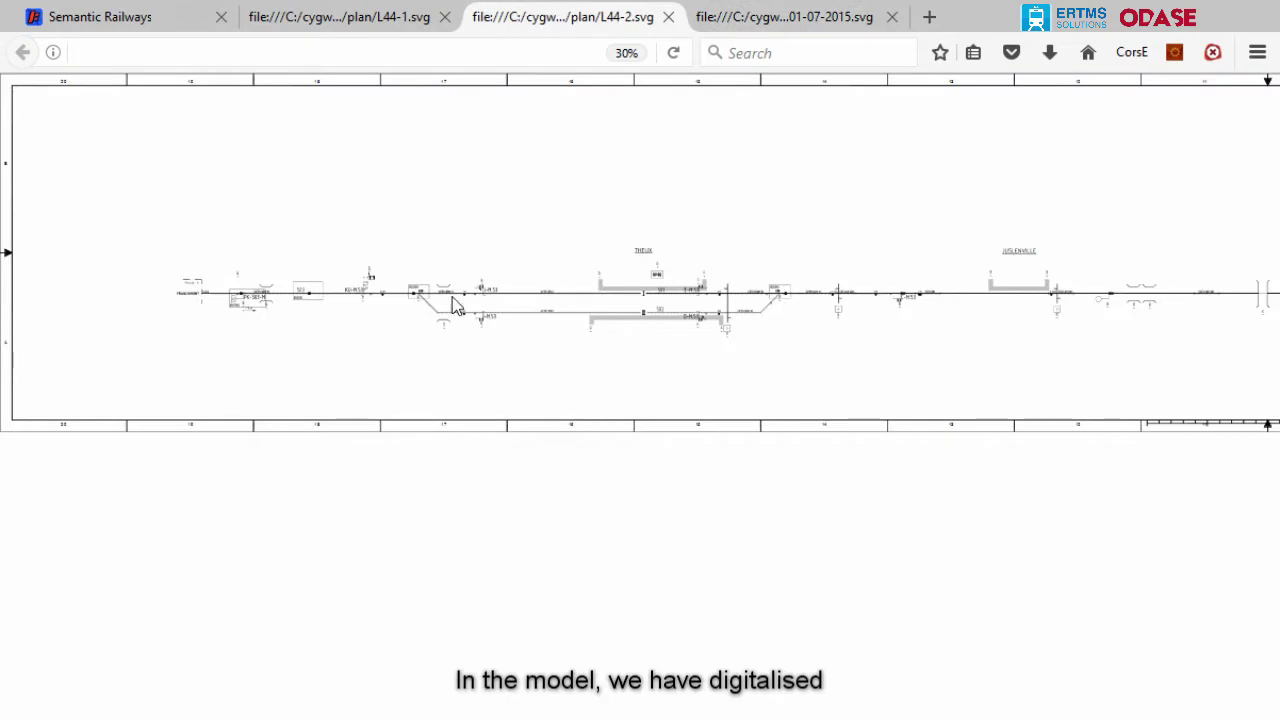
{"action": "scroll", "coordinate": [614, 523], "scroll_direction": "up", "scroll_amount": 2}
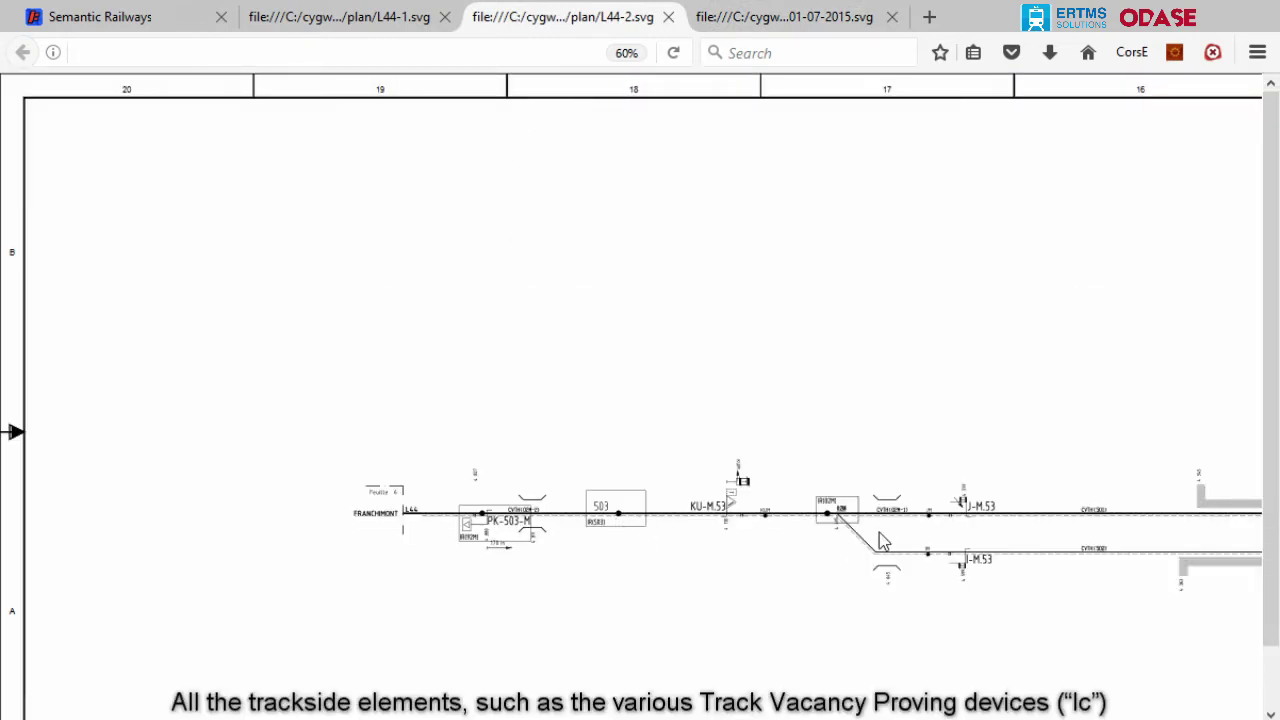
{"action": "scroll", "coordinate": [850, 530], "scroll_direction": "up", "scroll_amount": 1}
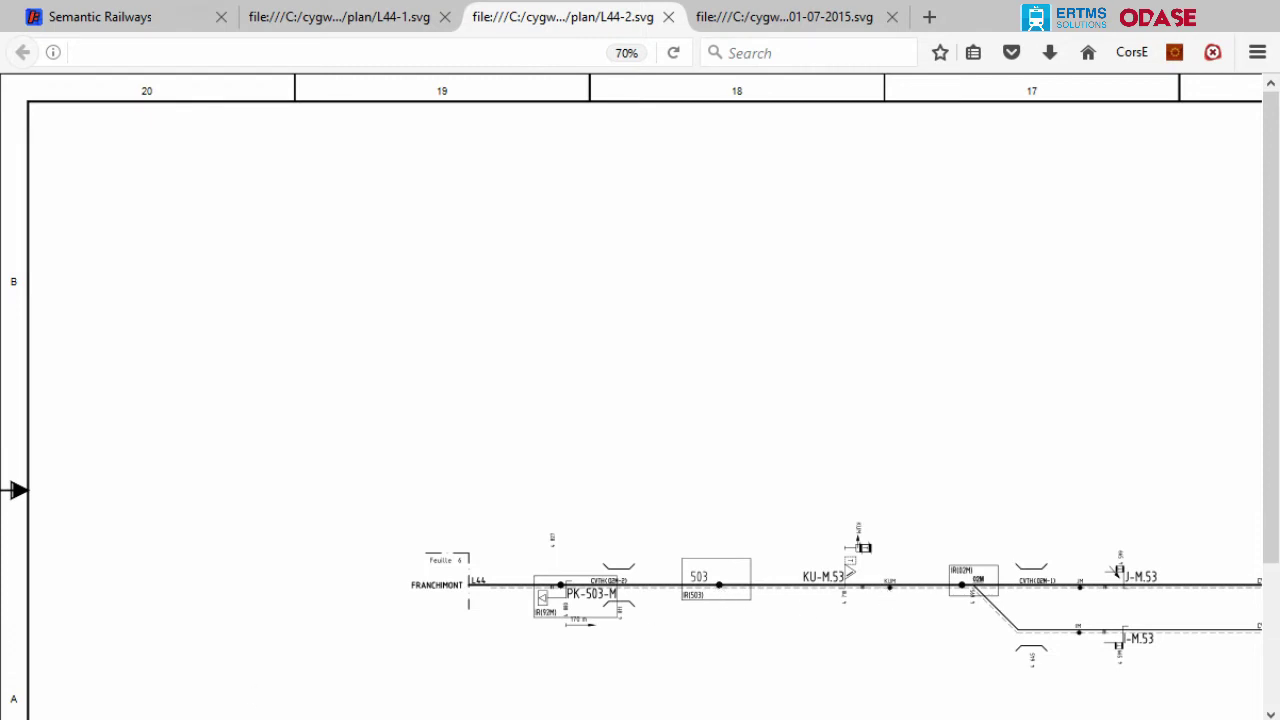
{"action": "scroll", "coordinate": [640, 400], "scroll_direction": "right", "scroll_amount": 10}
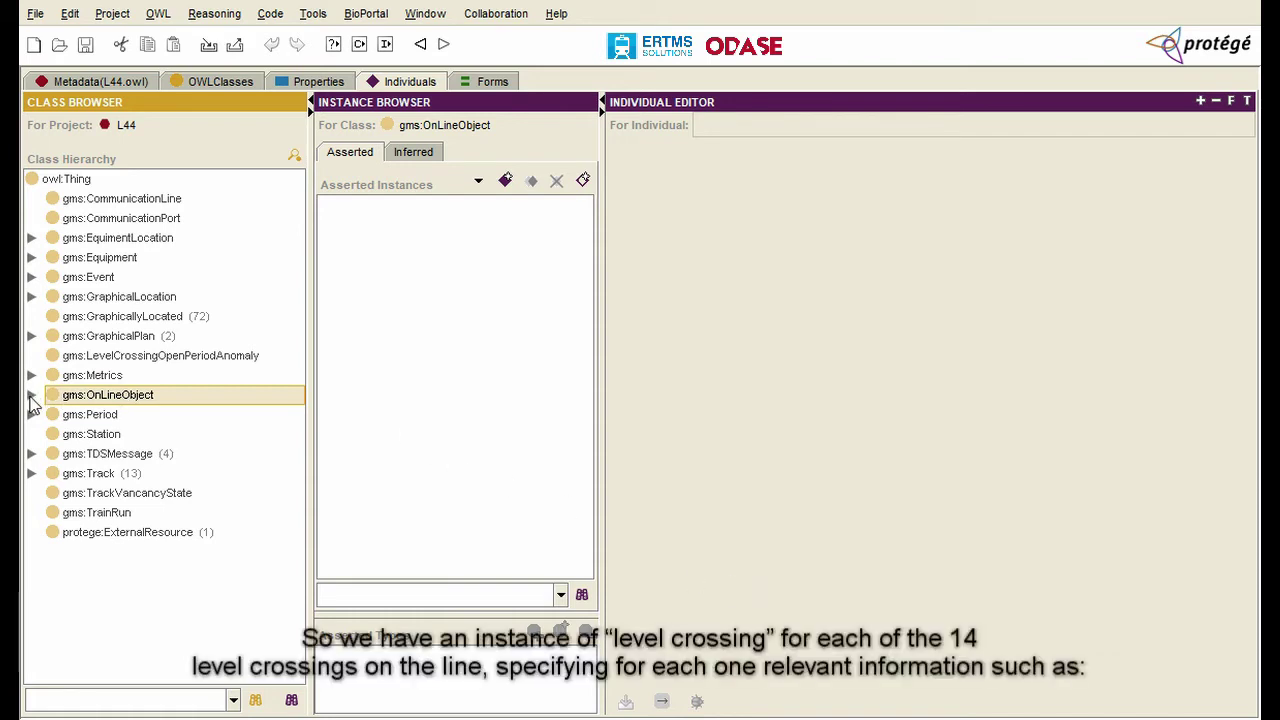
- Open level crossing L44LX15 from the 14 LevelCrossing individuals under gms:OnLineObject
{"action": "left_click", "coordinate": [31, 395]}
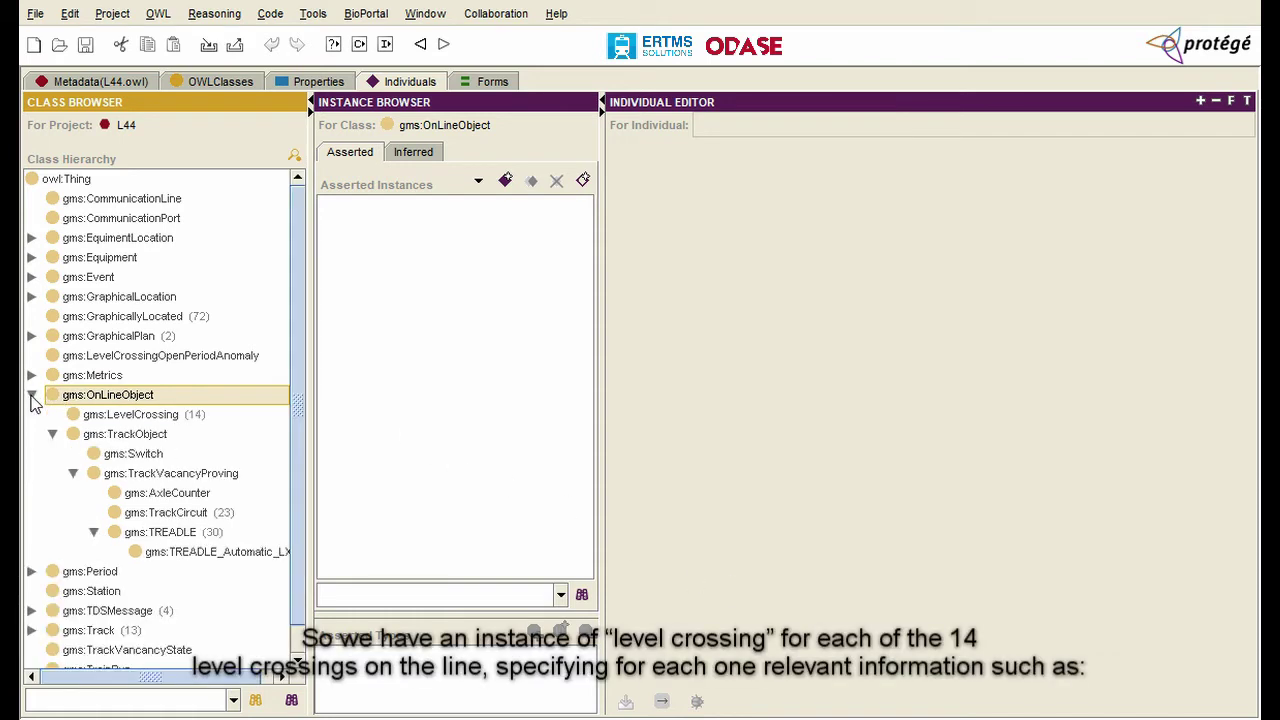
{"action": "left_click", "coordinate": [171, 417]}
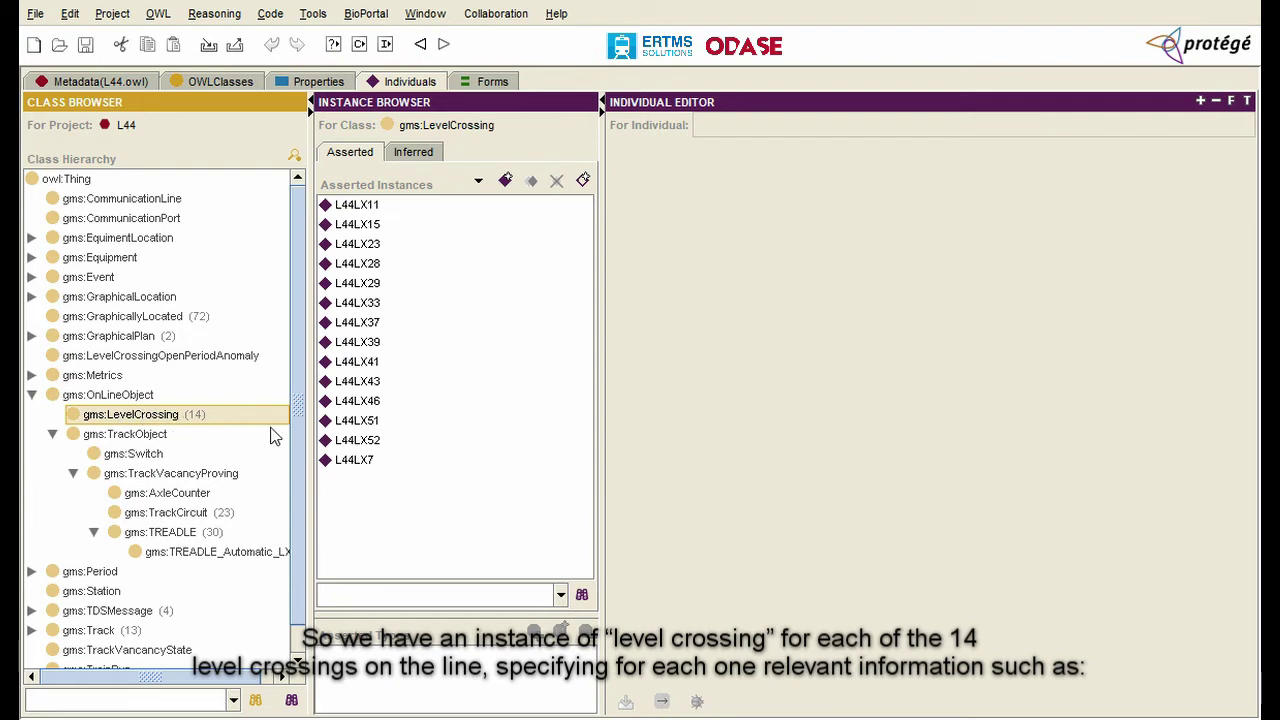
{"action": "left_click", "coordinate": [378, 226]}
- Review L44LX15's gms:LevelCrossing properties, then list the 23 TrackCircuit individuals
{"action": "left_click", "coordinate": [843, 160]}
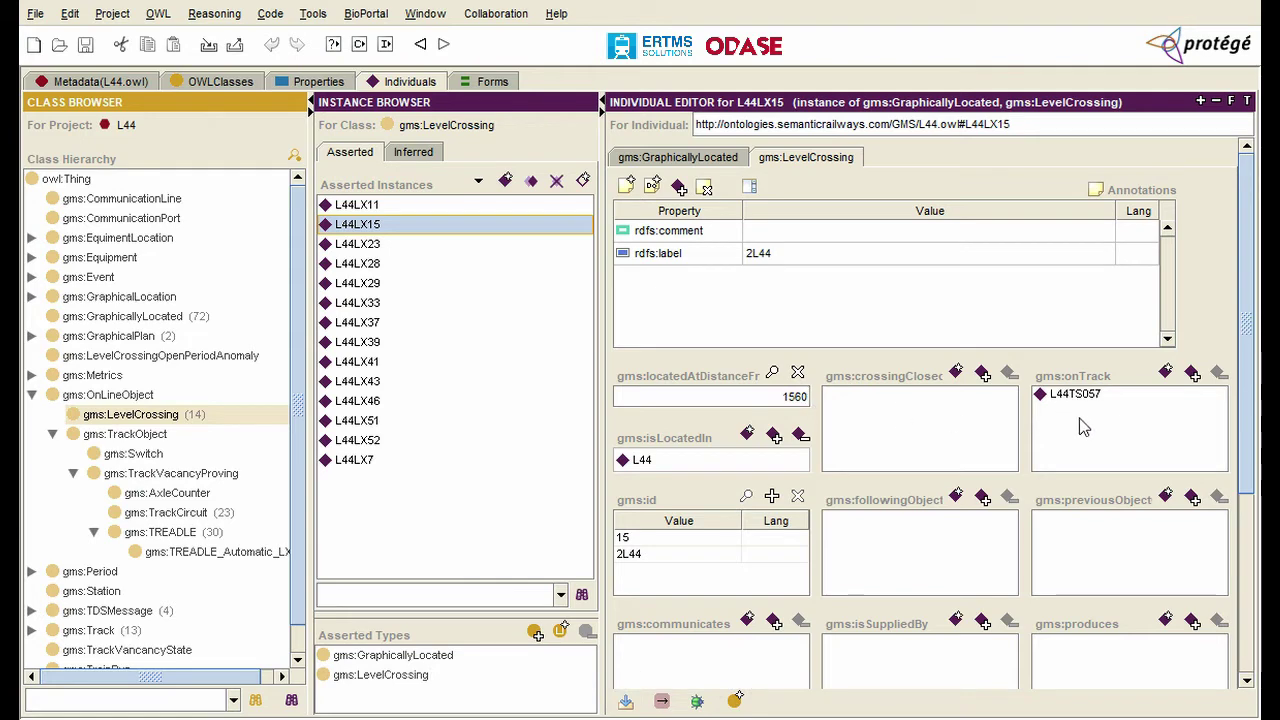
{"action": "scroll", "coordinate": [1165, 405], "scroll_direction": "down", "scroll_amount": 6}
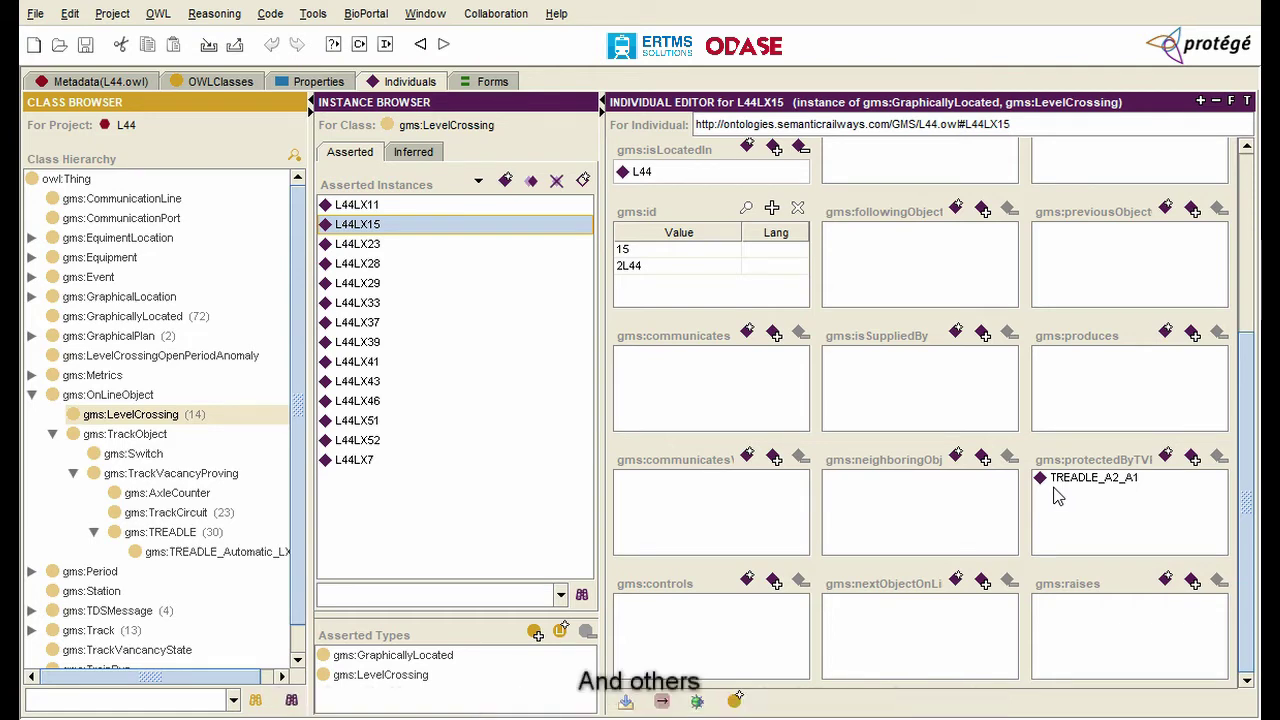
{"action": "left_click", "coordinate": [160, 514]}
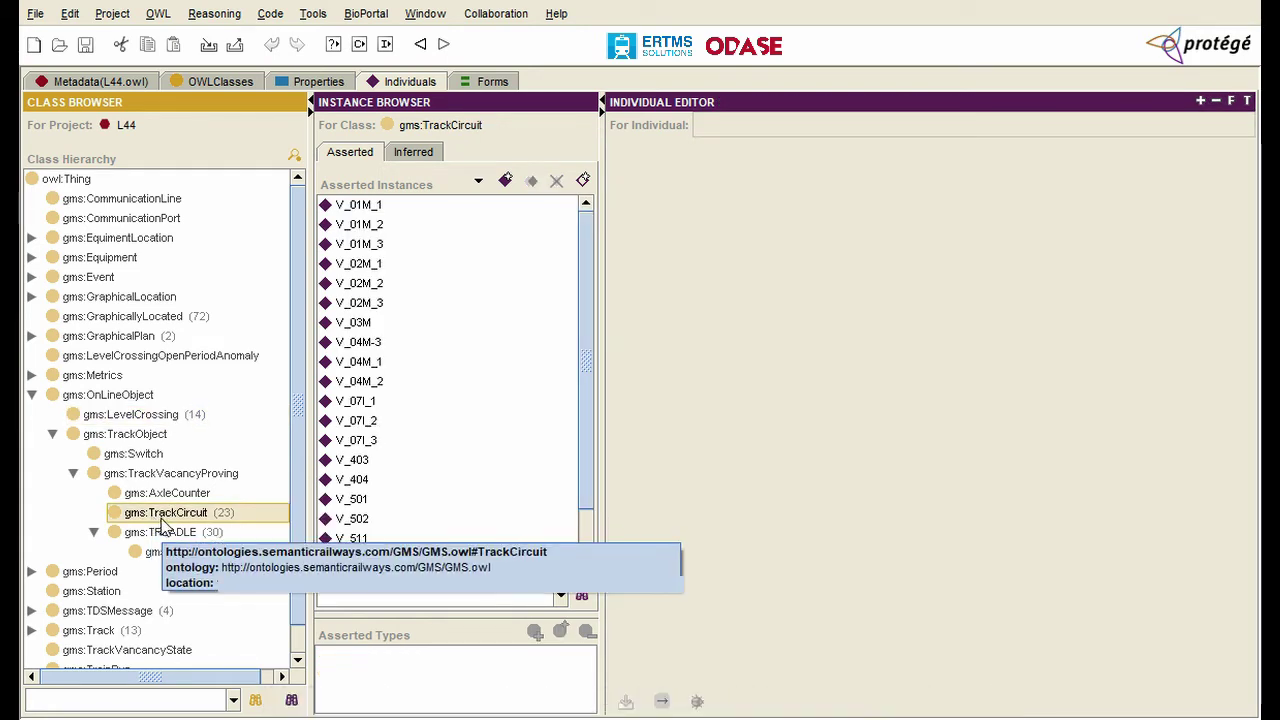
- Select the TREADLE individual TREADLE_DM and its hasGraphicalLocation entry
{"action": "left_click", "coordinate": [165, 532]}
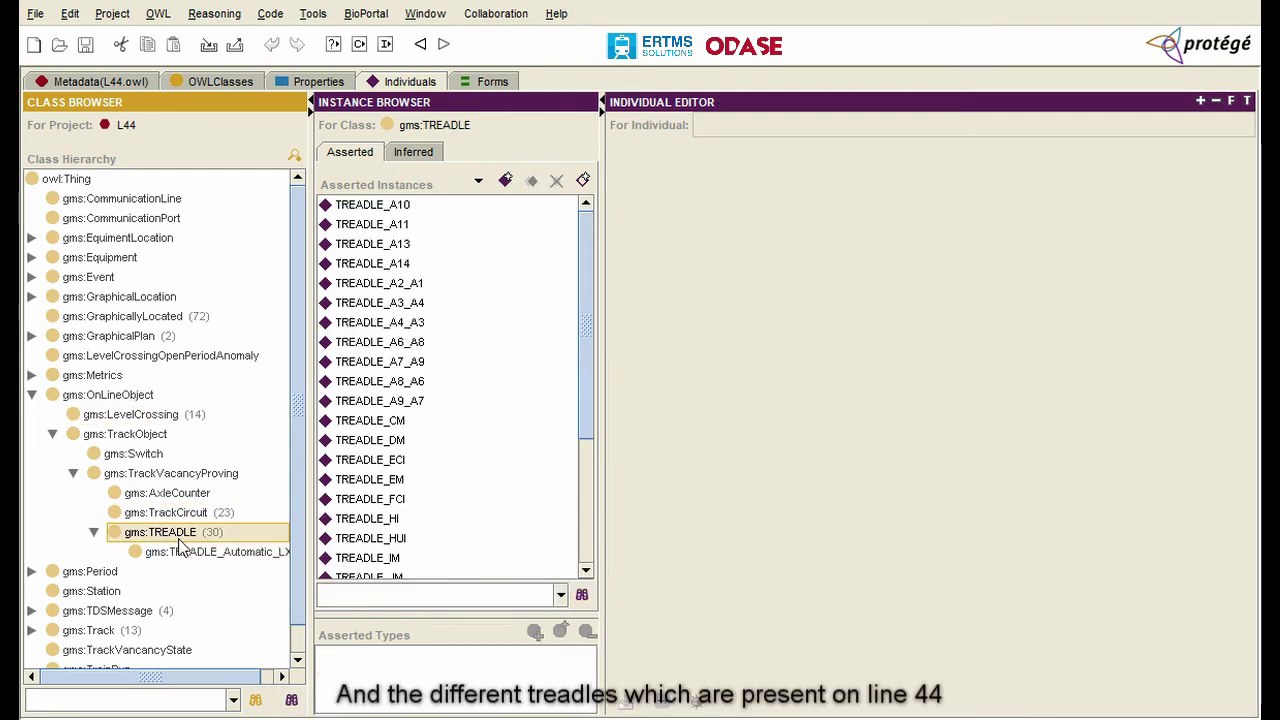
{"action": "left_click", "coordinate": [366, 445]}
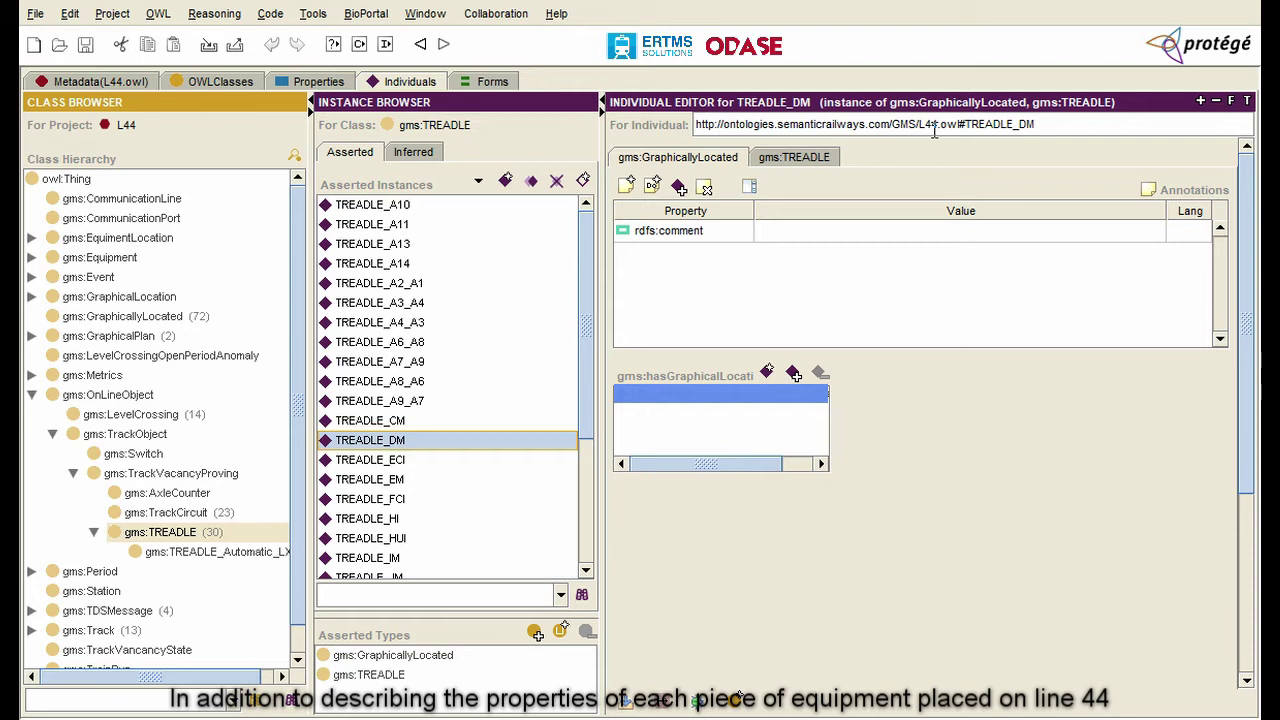
{"action": "left_click", "coordinate": [757, 410]}
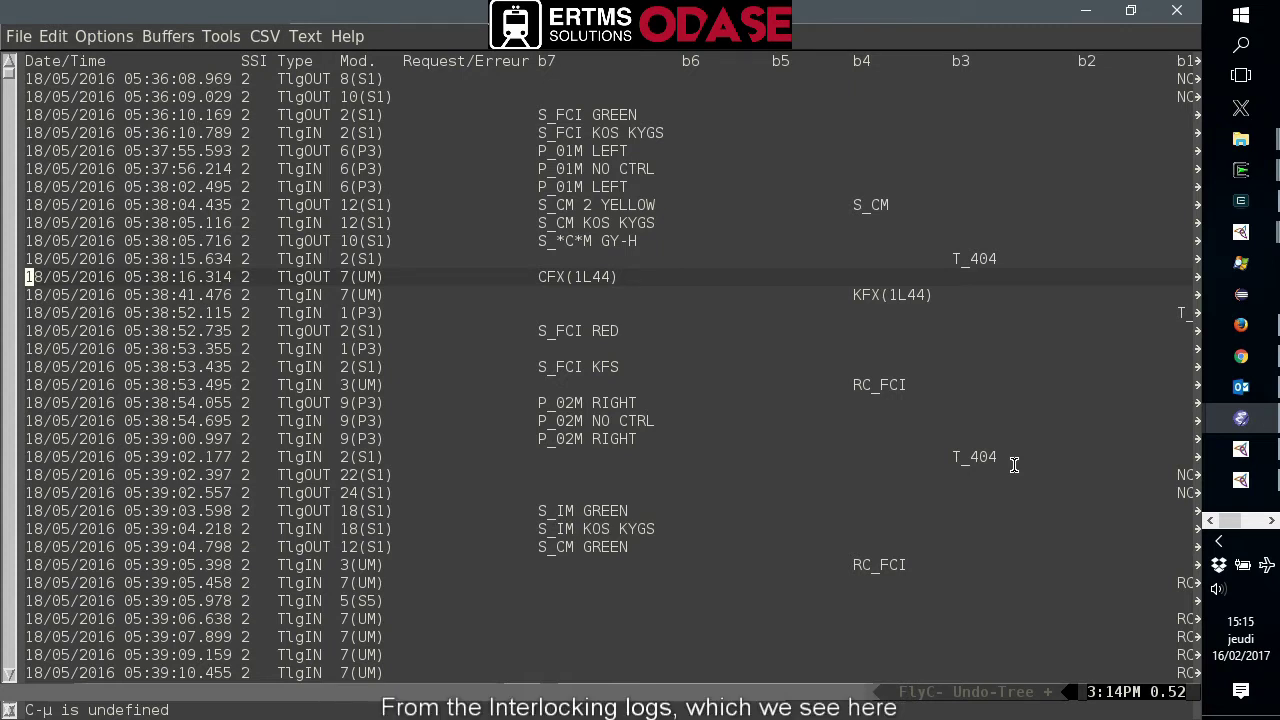
{"action": "key", "text": "Down"}
{"action": "key", "text": "Down"}
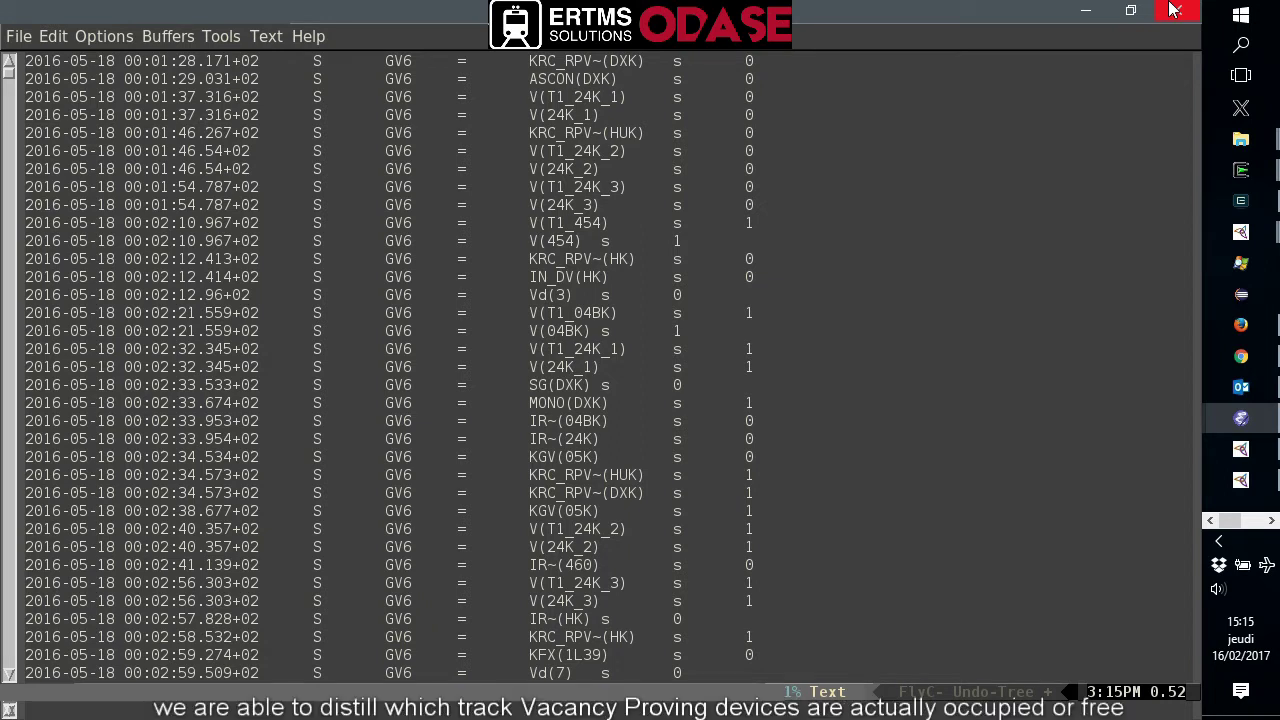
- Move down one entry in the GV6 occupancy log
{"action": "key", "text": "Down"}
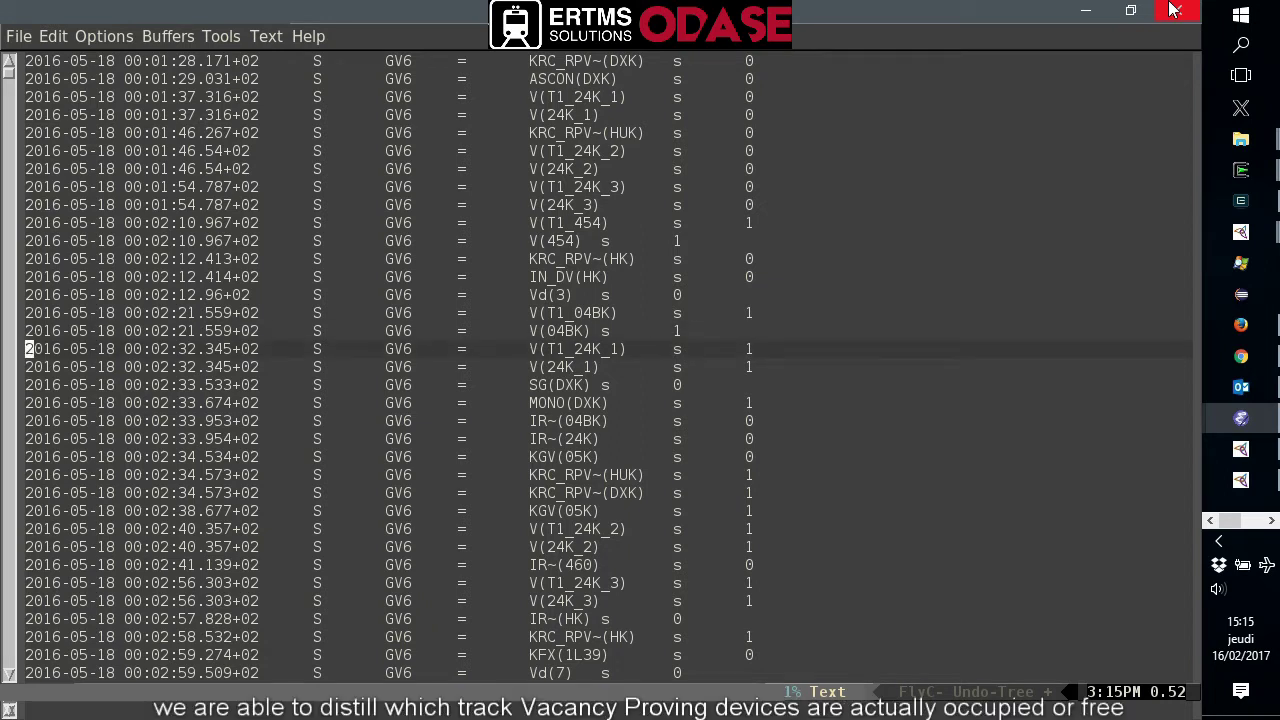